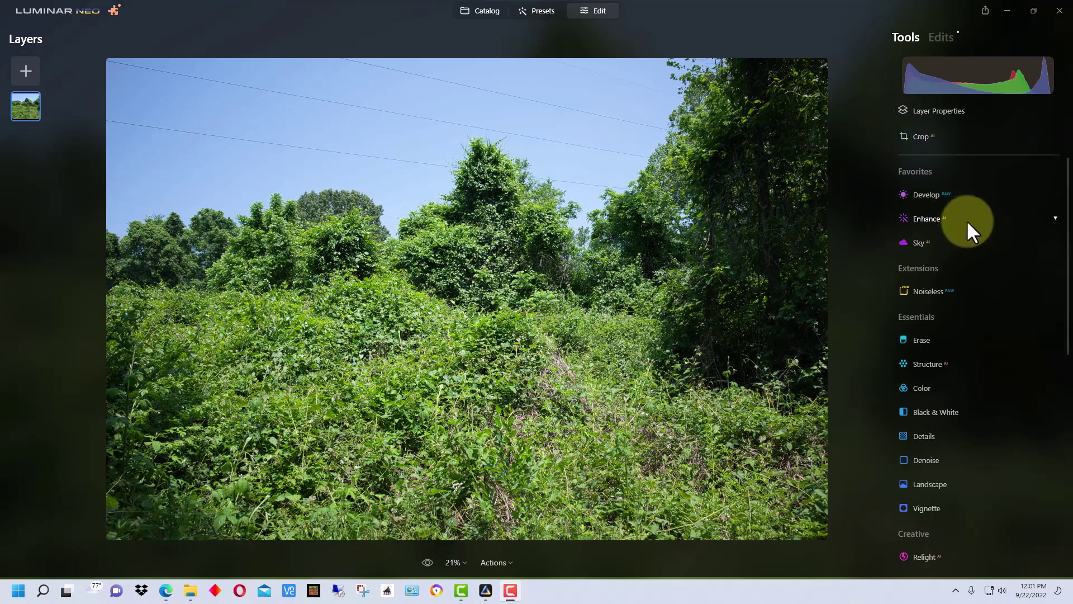
# Step: Clone nearby foliage over the bare path in the field with a size 62 brush, and compare the photo with and without it
pyautogui.scroll(-10, 968, 216)
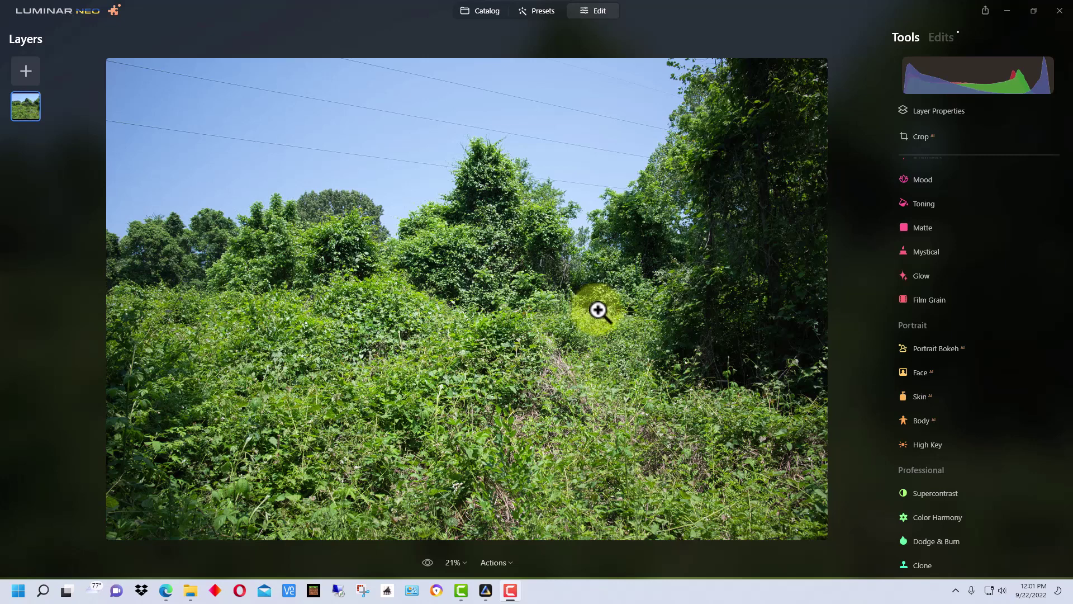
pyautogui.click(929, 560)
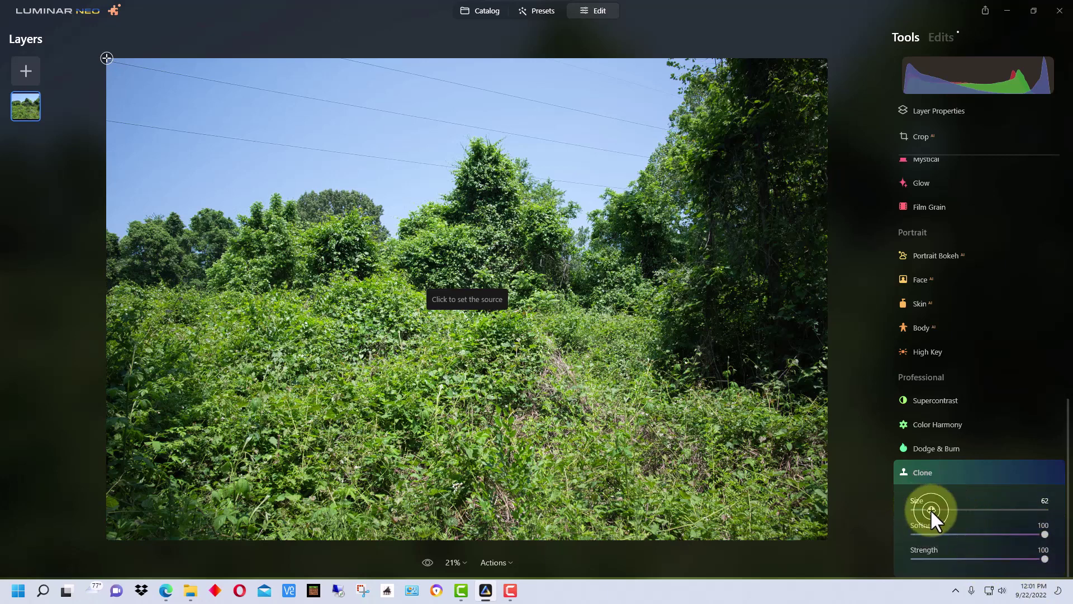
pyautogui.moveTo(930, 509)
pyautogui.mouseDown()
pyautogui.moveTo(971, 510)
pyautogui.moveTo(922, 508)
pyautogui.moveTo(931, 511)
pyautogui.mouseUp()
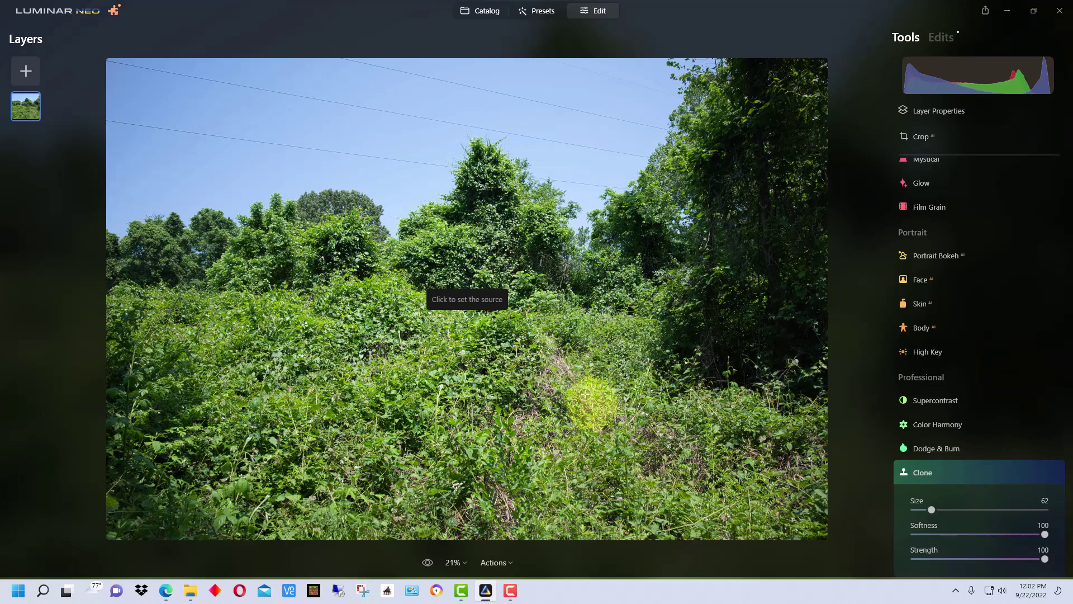
pyautogui.click(566, 431)
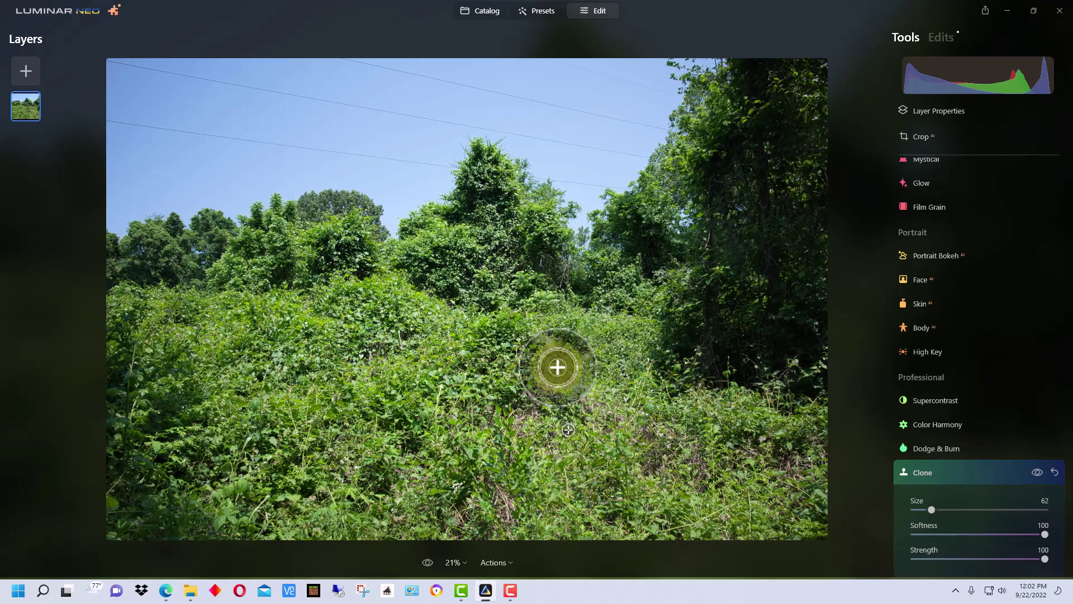
pyautogui.moveTo(568, 430)
pyautogui.mouseDown()
pyautogui.moveTo(646, 443)
pyautogui.moveTo(573, 426)
pyautogui.moveTo(752, 421)
pyautogui.moveTo(781, 455)
pyautogui.moveTo(661, 489)
pyautogui.moveTo(634, 486)
pyautogui.mouseUp()
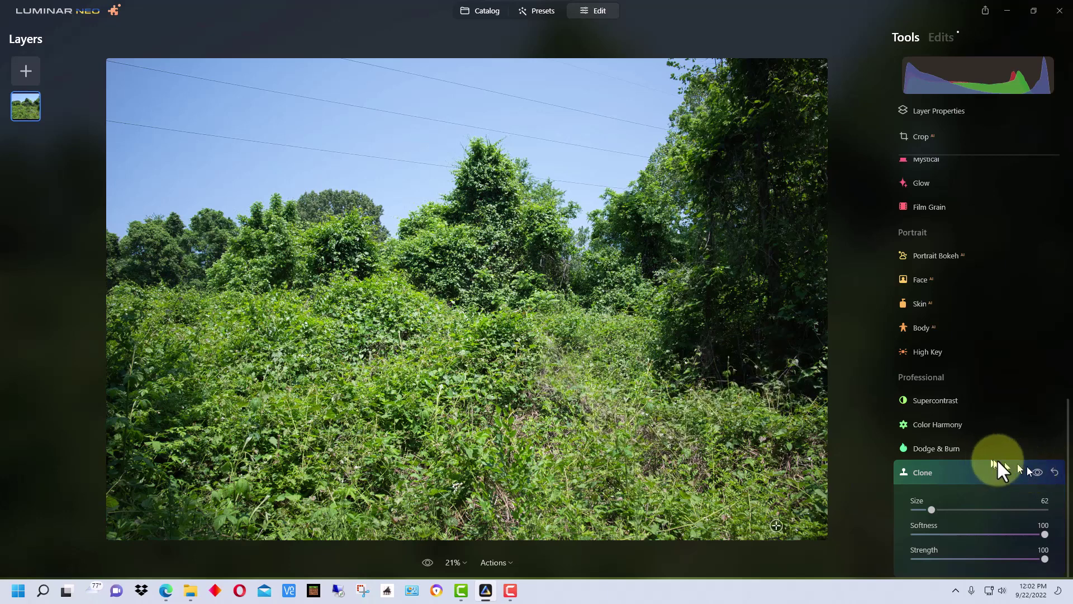
pyautogui.click(1039, 470)
pyautogui.click(1039, 469)
pyautogui.click(1039, 470)
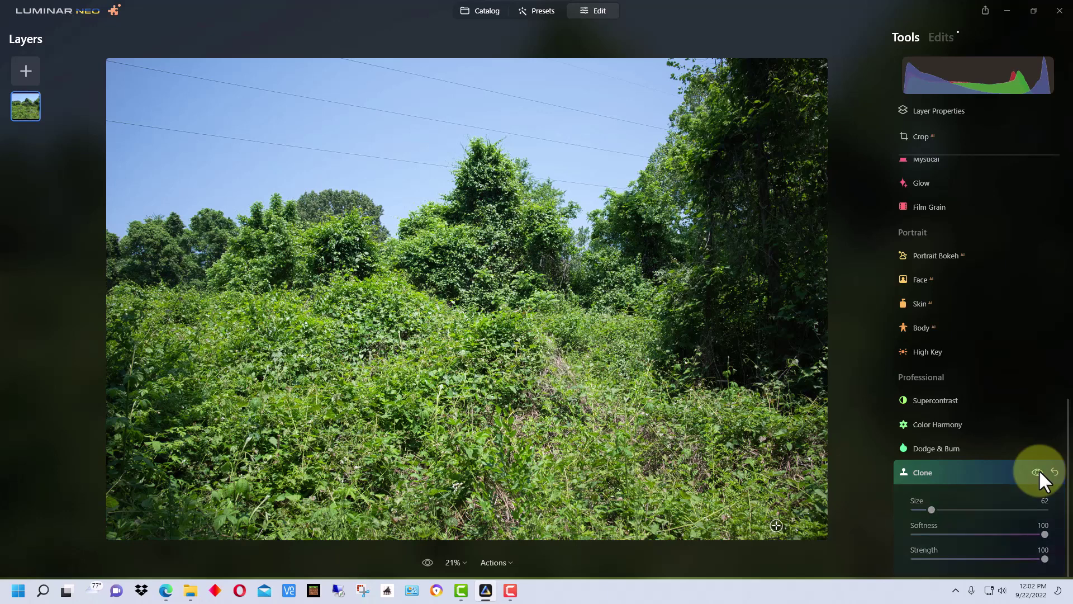
pyautogui.click(1039, 470)
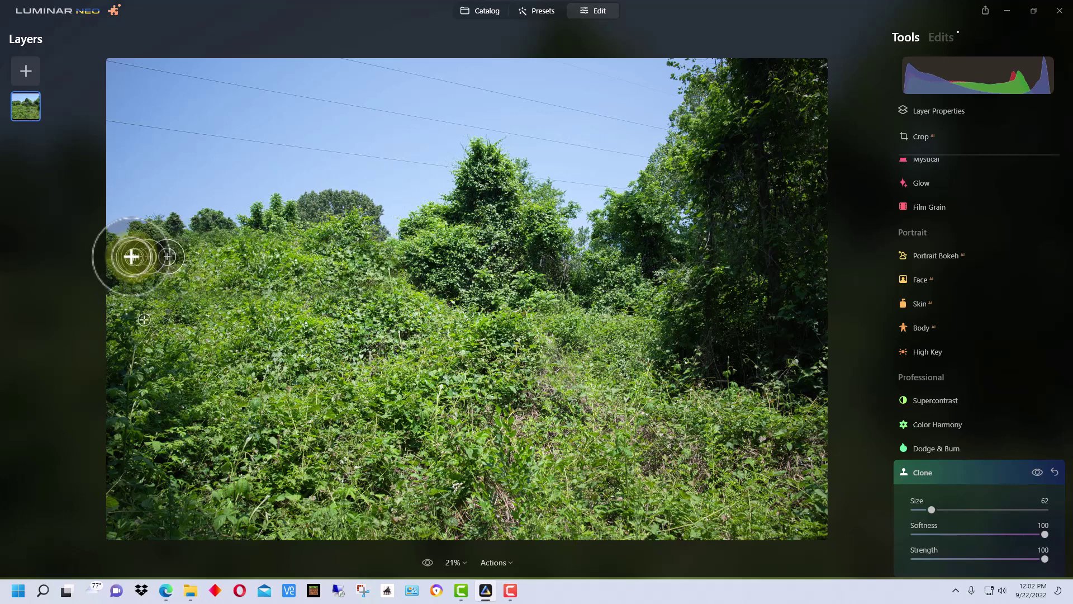
# Step: Paint cloned undergrowth over the distant tree line across the middle of the photo
pyautogui.moveTo(427, 245)
pyautogui.mouseDown()
pyautogui.moveTo(504, 235)
pyautogui.moveTo(112, 230)
pyautogui.moveTo(400, 212)
pyautogui.moveTo(125, 220)
pyautogui.moveTo(376, 217)
pyautogui.moveTo(283, 235)
pyautogui.moveTo(141, 238)
pyautogui.moveTo(161, 257)
pyautogui.moveTo(450, 252)
pyautogui.moveTo(496, 288)
pyautogui.moveTo(584, 288)
pyautogui.moveTo(450, 321)
pyautogui.moveTo(569, 316)
pyautogui.moveTo(455, 259)
pyautogui.moveTo(645, 230)
pyautogui.moveTo(490, 250)
pyautogui.moveTo(627, 258)
pyautogui.moveTo(469, 248)
pyautogui.moveTo(597, 213)
pyautogui.moveTo(392, 226)
pyautogui.moveTo(491, 216)
pyautogui.moveTo(429, 205)
pyautogui.moveTo(514, 211)
pyautogui.moveTo(678, 189)
pyautogui.moveTo(188, 221)
pyautogui.moveTo(106, 210)
pyautogui.moveTo(299, 191)
pyautogui.moveTo(118, 188)
pyautogui.moveTo(495, 178)
pyautogui.moveTo(299, 193)
pyautogui.moveTo(460, 182)
pyautogui.moveTo(377, 221)
pyautogui.moveTo(287, 213)
pyautogui.mouseUp()
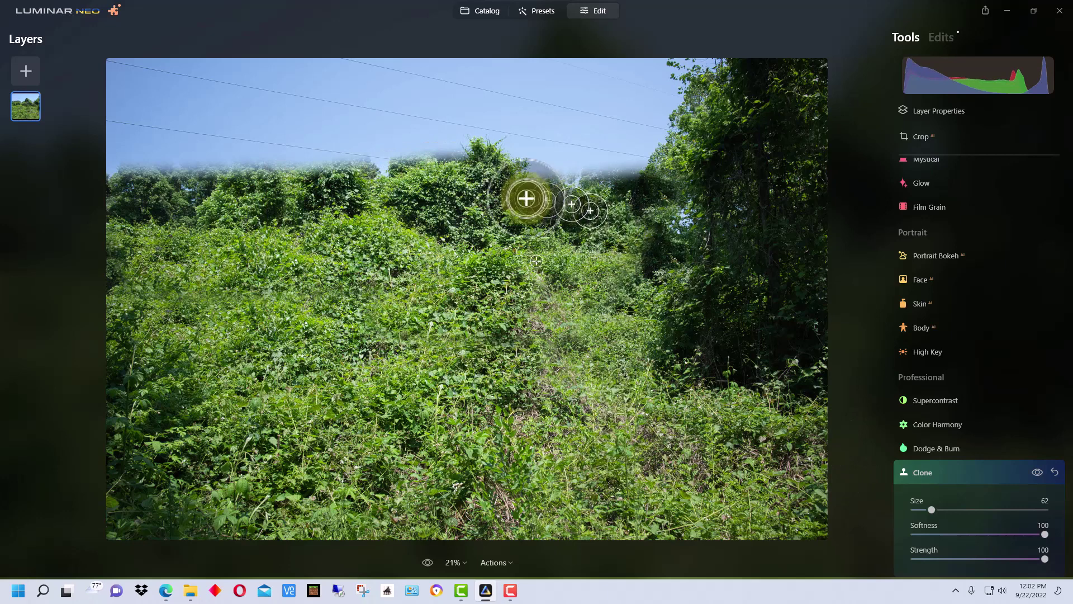
pyautogui.moveTo(544, 196)
pyautogui.mouseDown()
pyautogui.moveTo(563, 176)
pyautogui.moveTo(632, 170)
pyautogui.moveTo(526, 174)
pyautogui.moveTo(668, 162)
pyautogui.moveTo(337, 189)
pyautogui.moveTo(177, 188)
pyautogui.moveTo(397, 169)
pyautogui.moveTo(393, 230)
pyautogui.moveTo(515, 223)
pyautogui.moveTo(107, 242)
pyautogui.moveTo(203, 226)
pyautogui.moveTo(682, 213)
pyautogui.moveTo(699, 322)
pyautogui.moveTo(713, 259)
pyautogui.moveTo(649, 268)
pyautogui.mouseUp()
pyautogui.moveTo(546, 346)
pyautogui.mouseDown()
pyautogui.moveTo(769, 458)
pyautogui.moveTo(613, 309)
pyautogui.moveTo(608, 286)
pyautogui.mouseUp()
# Step: Sample the sunlit undergrowth in the lower right of the photo and clone it over the base of the dark trees
pyautogui.press('alt')
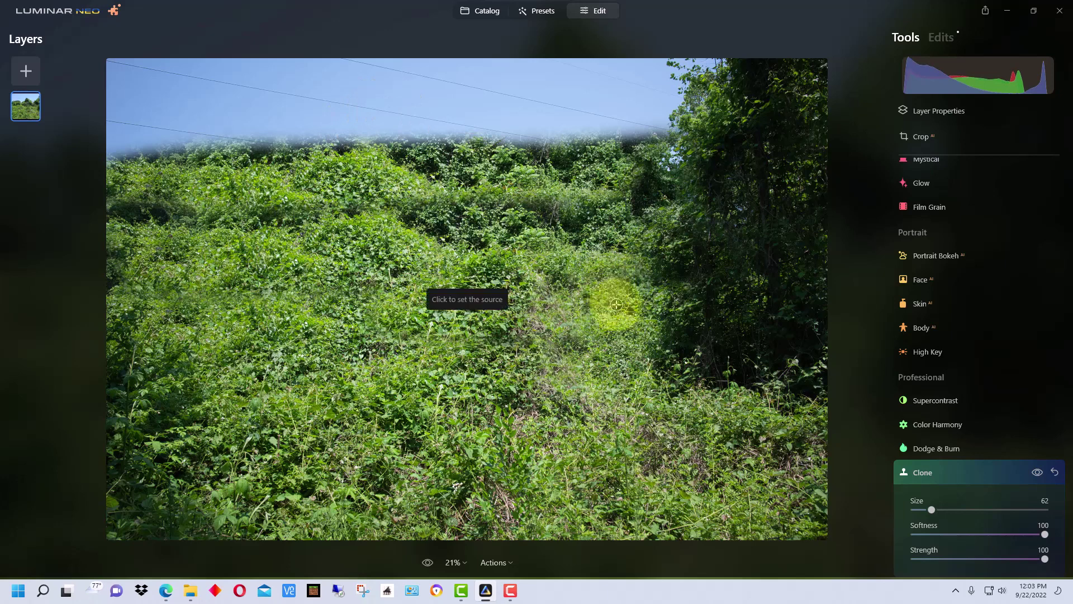
pyautogui.click(720, 432)
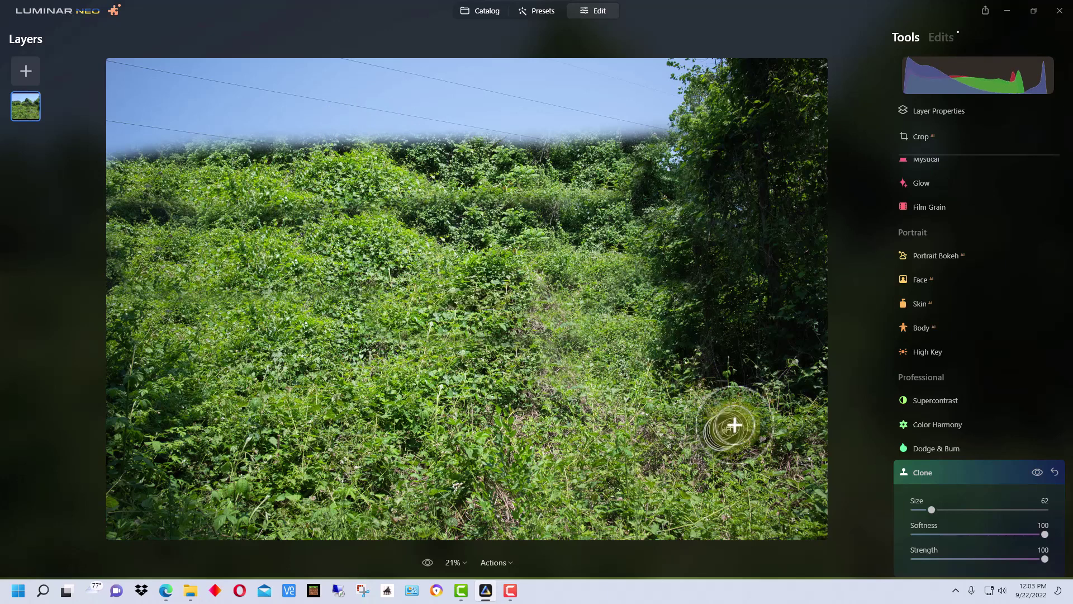
pyautogui.moveTo(755, 360); pyautogui.dragTo(696, 375)
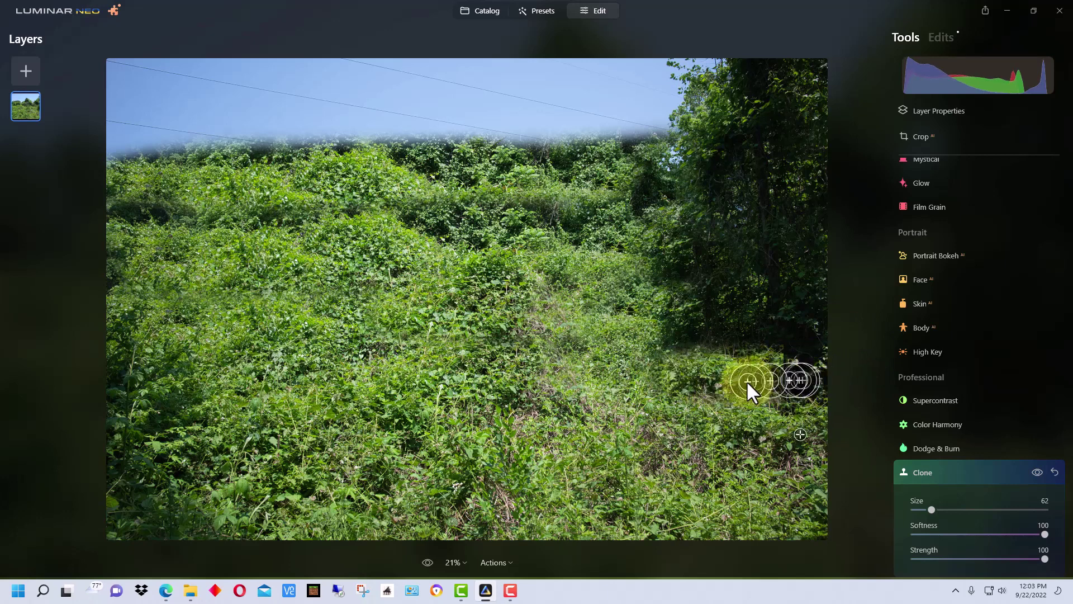
pyautogui.moveTo(747, 382)
pyautogui.mouseDown()
pyautogui.moveTo(804, 379)
pyautogui.moveTo(739, 377)
pyautogui.moveTo(802, 376)
pyautogui.moveTo(767, 376)
pyautogui.mouseUp()
pyautogui.click(730, 443)
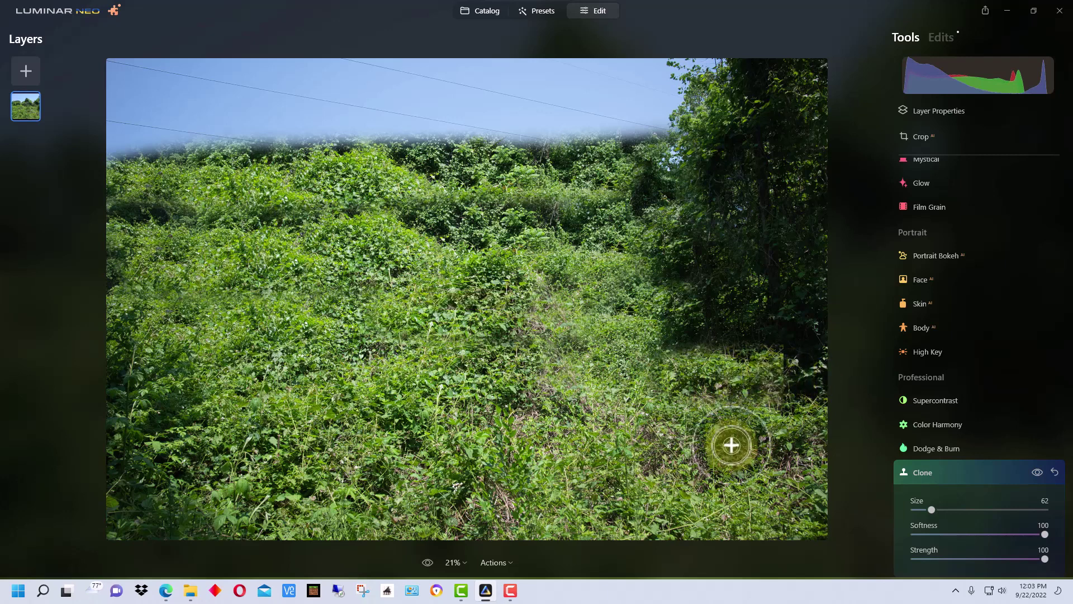
pyautogui.moveTo(789, 383)
pyautogui.mouseDown()
pyautogui.moveTo(818, 361)
pyautogui.moveTo(686, 368)
pyautogui.moveTo(774, 342)
pyautogui.moveTo(668, 334)
pyautogui.moveTo(838, 324)
pyautogui.moveTo(702, 321)
pyautogui.moveTo(751, 305)
pyautogui.moveTo(650, 296)
pyautogui.moveTo(813, 290)
pyautogui.moveTo(772, 270)
pyautogui.moveTo(666, 336)
pyautogui.moveTo(668, 371)
pyautogui.moveTo(779, 375)
pyautogui.moveTo(718, 267)
pyautogui.moveTo(699, 259)
pyautogui.moveTo(810, 244)
pyautogui.moveTo(445, 279)
pyautogui.moveTo(186, 210)
pyautogui.moveTo(161, 191)
pyautogui.moveTo(153, 153)
pyautogui.moveTo(158, 162)
pyautogui.moveTo(194, 171)
pyautogui.mouseUp()
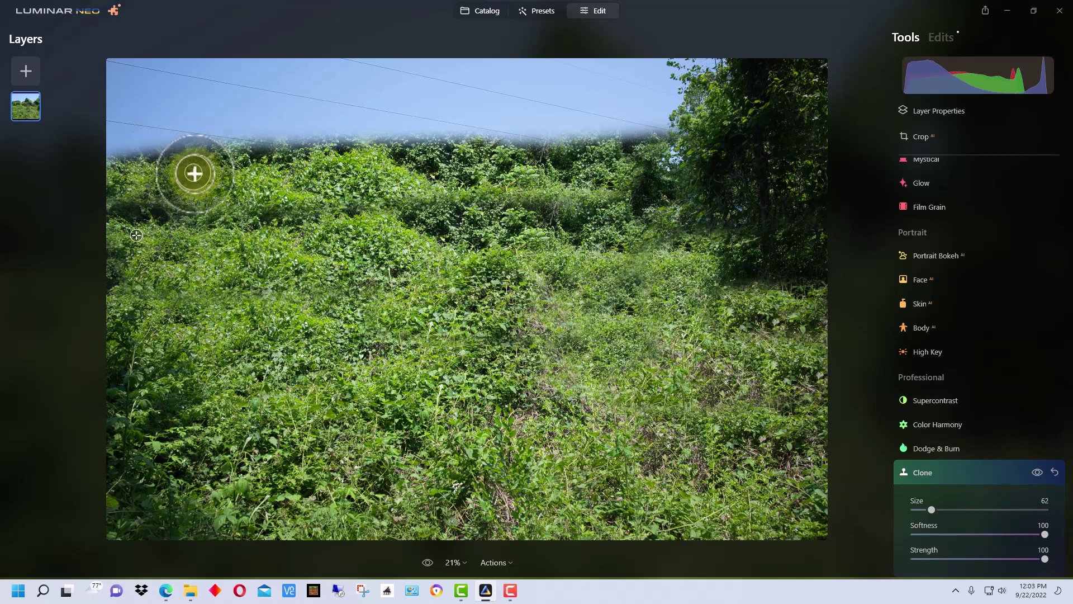
# Step: Sample foliage on the left slope and clone it upward over the blurred skyline and the lower sky
pyautogui.press('alt')
pyautogui.keyDown('alt'); pyautogui.click(212, 206); pyautogui.keyUp('alt')
pyautogui.moveTo(206, 170)
pyautogui.mouseDown()
pyautogui.moveTo(129, 164)
pyautogui.moveTo(285, 163)
pyautogui.moveTo(88, 159)
pyautogui.moveTo(342, 140)
pyautogui.moveTo(178, 137)
pyautogui.moveTo(395, 144)
pyautogui.moveTo(336, 141)
pyautogui.moveTo(572, 115)
pyautogui.moveTo(281, 136)
pyautogui.moveTo(709, 127)
pyautogui.moveTo(520, 132)
pyautogui.moveTo(673, 122)
pyautogui.moveTo(549, 117)
pyautogui.moveTo(700, 94)
pyautogui.moveTo(567, 96)
pyautogui.moveTo(661, 60)
pyautogui.moveTo(384, 101)
pyautogui.mouseUp()
pyautogui.click(297, 200)
pyautogui.moveTo(133, 212)
pyautogui.mouseDown()
pyautogui.moveTo(292, 210)
pyautogui.moveTo(134, 225)
pyautogui.moveTo(196, 240)
pyautogui.mouseUp()
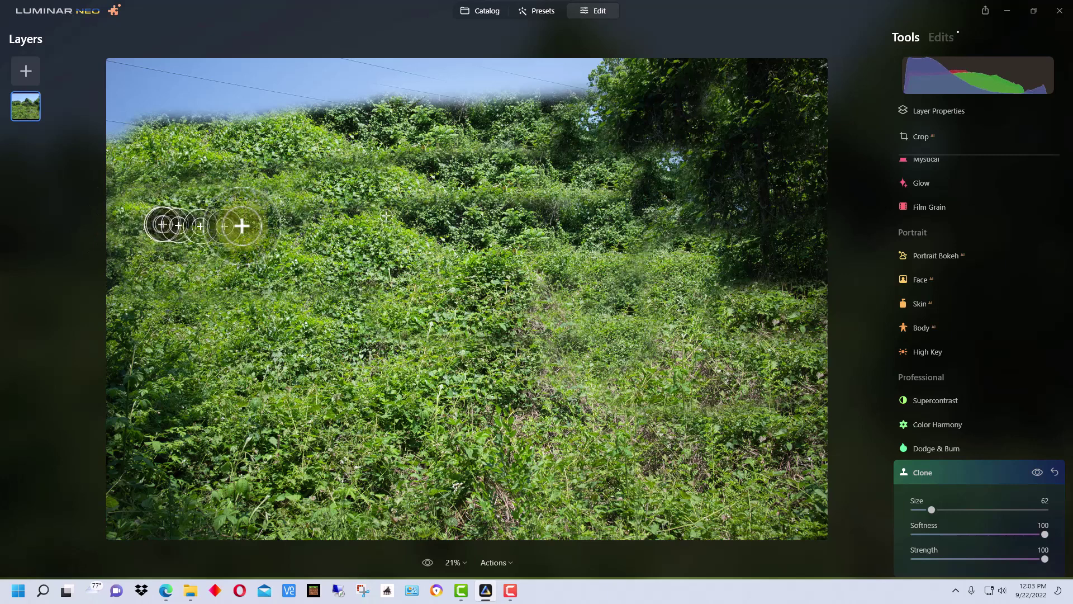
# Step: Cover the remaining sky along the photo's upper edge with cloned foliage, and compare the photo with and without the cloning
pyautogui.moveTo(216, 115); pyautogui.dragTo(211, 122)
pyautogui.click(149, 173)
pyautogui.moveTo(116, 129)
pyautogui.mouseDown()
pyautogui.moveTo(477, 92)
pyautogui.moveTo(113, 110)
pyautogui.moveTo(442, 97)
pyautogui.moveTo(571, 83)
pyautogui.moveTo(359, 81)
pyautogui.moveTo(611, 70)
pyautogui.moveTo(595, 87)
pyautogui.moveTo(608, 117)
pyautogui.moveTo(531, 90)
pyautogui.moveTo(233, 101)
pyautogui.moveTo(119, 90)
pyautogui.moveTo(334, 71)
pyautogui.moveTo(104, 73)
pyautogui.moveTo(551, 57)
pyautogui.moveTo(572, 69)
pyautogui.moveTo(557, 151)
pyautogui.moveTo(576, 185)
pyautogui.moveTo(523, 208)
pyautogui.moveTo(501, 154)
pyautogui.moveTo(508, 240)
pyautogui.moveTo(685, 179)
pyautogui.moveTo(631, 114)
pyautogui.moveTo(700, 81)
pyautogui.moveTo(627, 96)
pyautogui.moveTo(765, 242)
pyautogui.moveTo(746, 278)
pyautogui.moveTo(804, 302)
pyautogui.moveTo(458, 246)
pyautogui.moveTo(441, 266)
pyautogui.moveTo(439, 309)
pyautogui.moveTo(526, 263)
pyautogui.moveTo(553, 165)
pyautogui.moveTo(584, 228)
pyautogui.moveTo(525, 361)
pyautogui.moveTo(442, 263)
pyautogui.moveTo(510, 246)
pyautogui.moveTo(588, 256)
pyautogui.moveTo(576, 315)
pyautogui.moveTo(608, 333)
pyautogui.moveTo(542, 356)
pyautogui.moveTo(497, 337)
pyautogui.moveTo(597, 323)
pyautogui.moveTo(530, 280)
pyautogui.moveTo(565, 273)
pyautogui.moveTo(513, 311)
pyautogui.moveTo(604, 240)
pyautogui.moveTo(752, 246)
pyautogui.moveTo(414, 259)
pyautogui.moveTo(463, 286)
pyautogui.moveTo(294, 235)
pyautogui.moveTo(481, 254)
pyautogui.moveTo(419, 259)
pyautogui.moveTo(391, 233)
pyautogui.moveTo(570, 257)
pyautogui.moveTo(472, 234)
pyautogui.moveTo(428, 287)
pyautogui.moveTo(626, 332)
pyautogui.moveTo(664, 326)
pyautogui.moveTo(296, 301)
pyautogui.moveTo(315, 303)
pyautogui.moveTo(321, 360)
pyautogui.mouseUp()
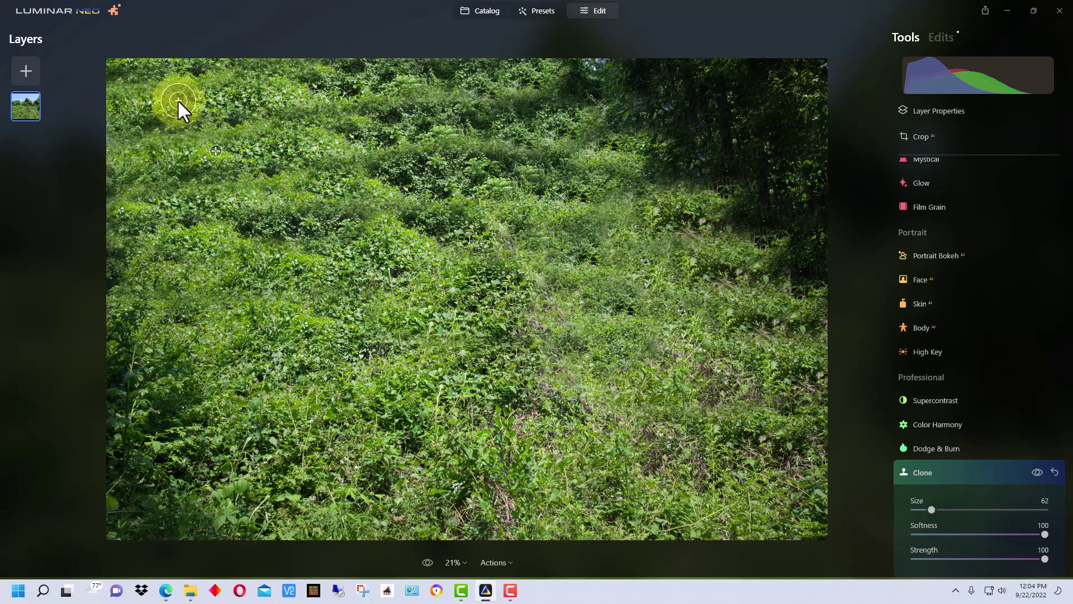
pyautogui.moveTo(179, 102)
pyautogui.mouseDown()
pyautogui.moveTo(485, 210)
pyautogui.moveTo(371, 154)
pyautogui.moveTo(270, 125)
pyautogui.moveTo(205, 128)
pyautogui.moveTo(223, 106)
pyautogui.moveTo(272, 107)
pyautogui.moveTo(604, 214)
pyautogui.moveTo(353, 173)
pyautogui.moveTo(331, 98)
pyautogui.moveTo(205, 88)
pyautogui.moveTo(458, 90)
pyautogui.moveTo(300, 64)
pyautogui.moveTo(581, 64)
pyautogui.moveTo(612, 258)
pyautogui.mouseUp()
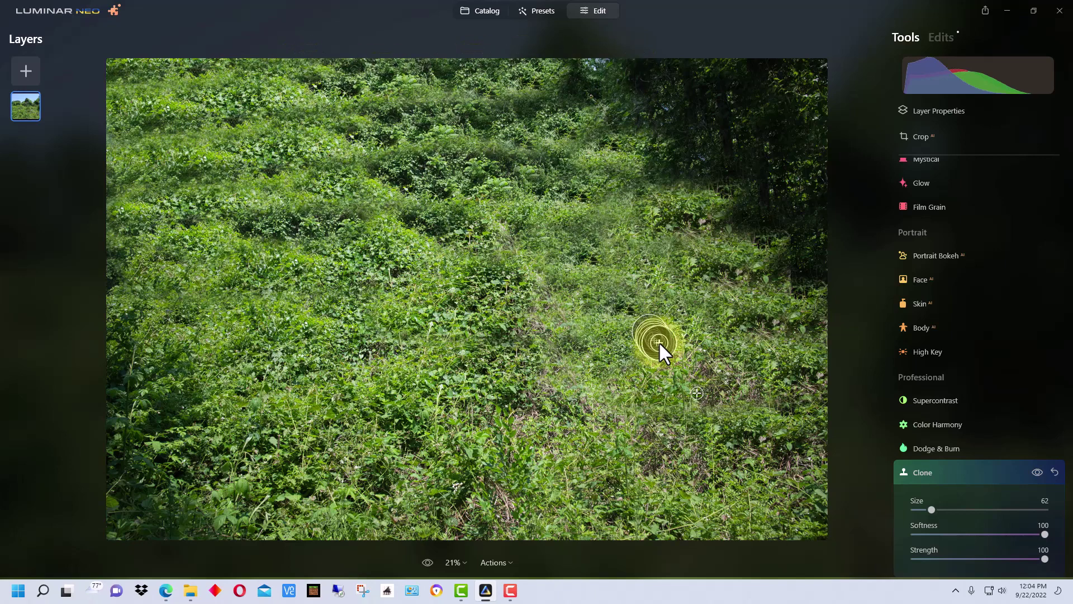
pyautogui.click(1037, 472)
pyautogui.click(1036, 470)
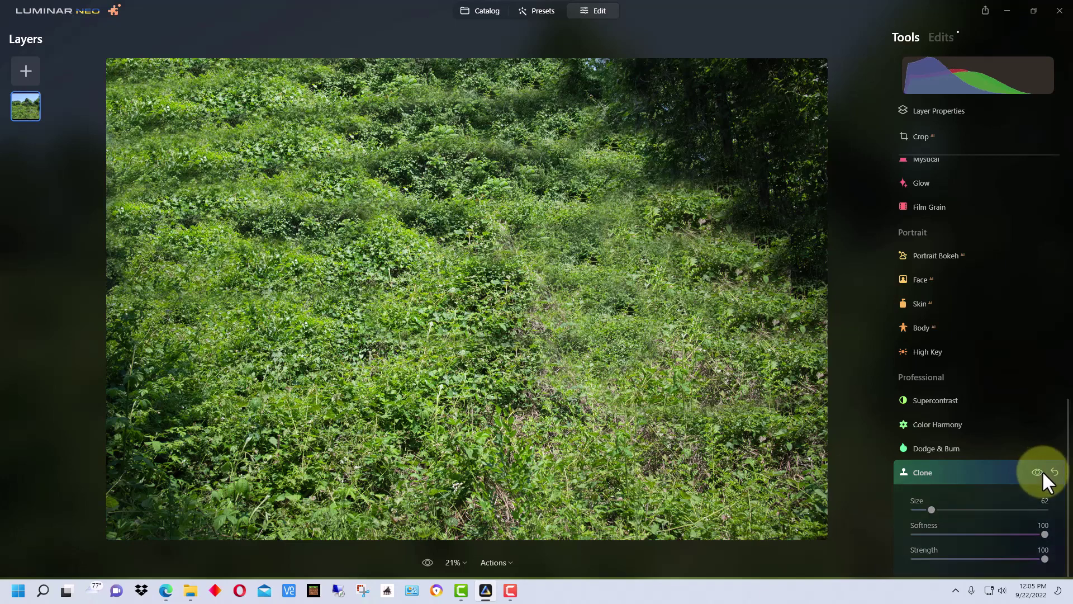
pyautogui.click(1042, 472)
pyautogui.click(1042, 472)
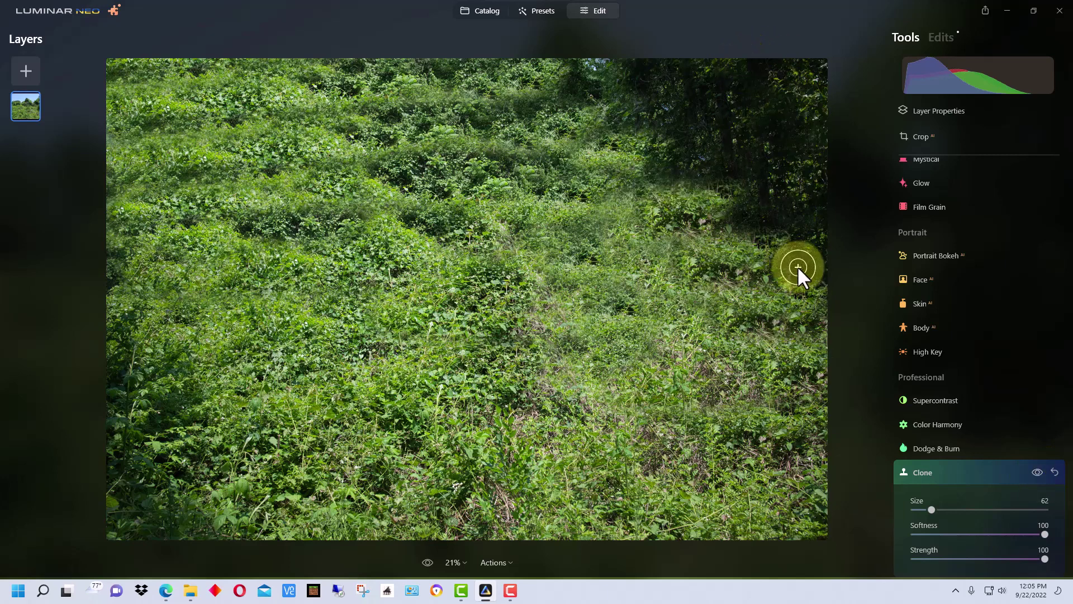
# Step: Clone undergrowth over the dark trees in the photo's upper right corner, and compare the result with the original
pyautogui.press('alt')
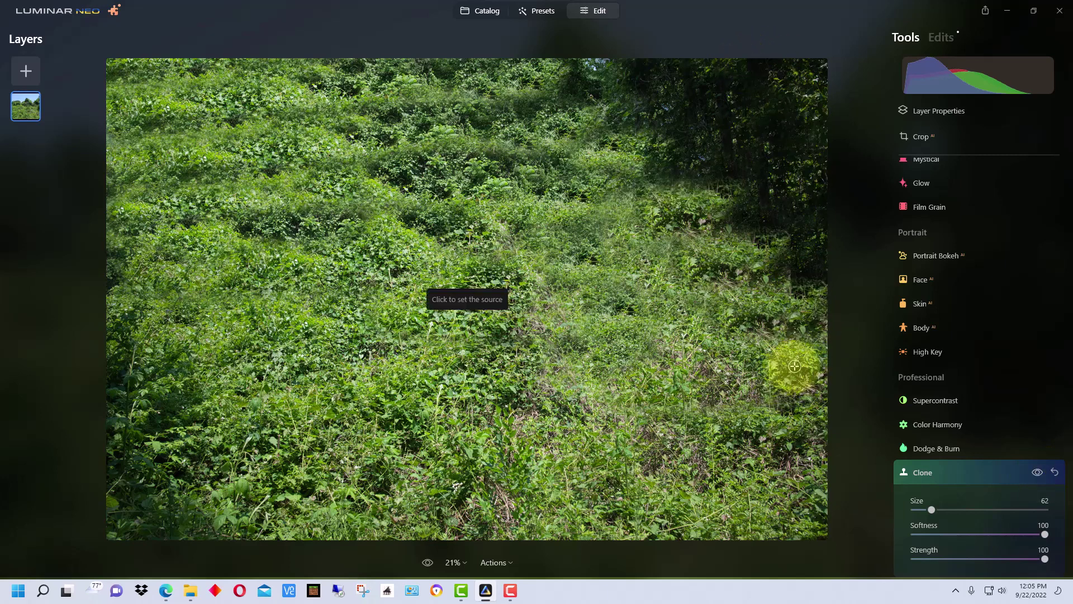
pyautogui.click(790, 361)
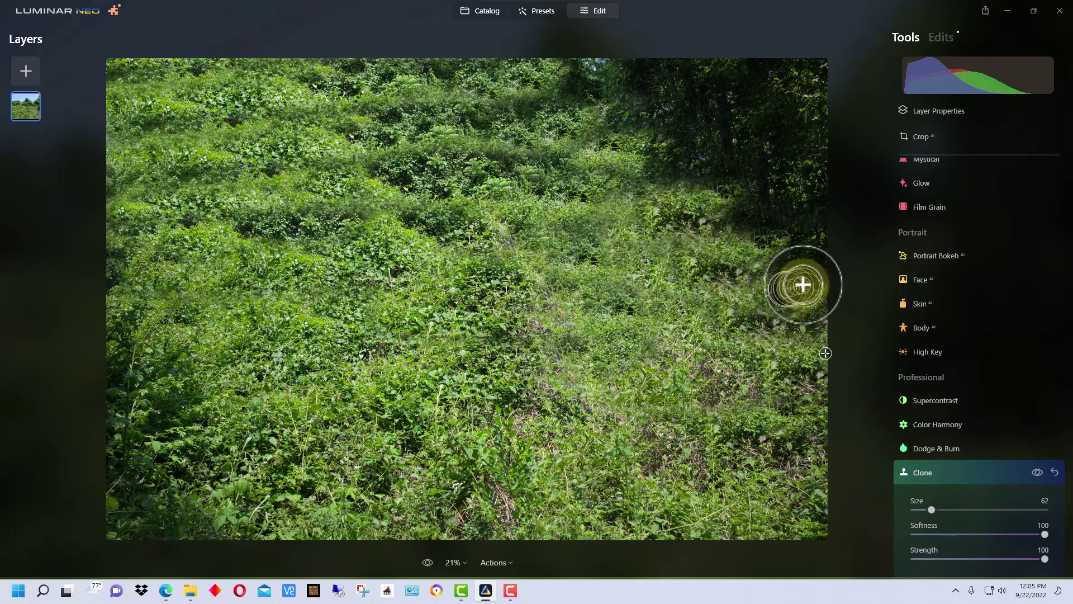
pyautogui.keyDown('alt'); pyautogui.click(744, 343); pyautogui.keyUp('alt')
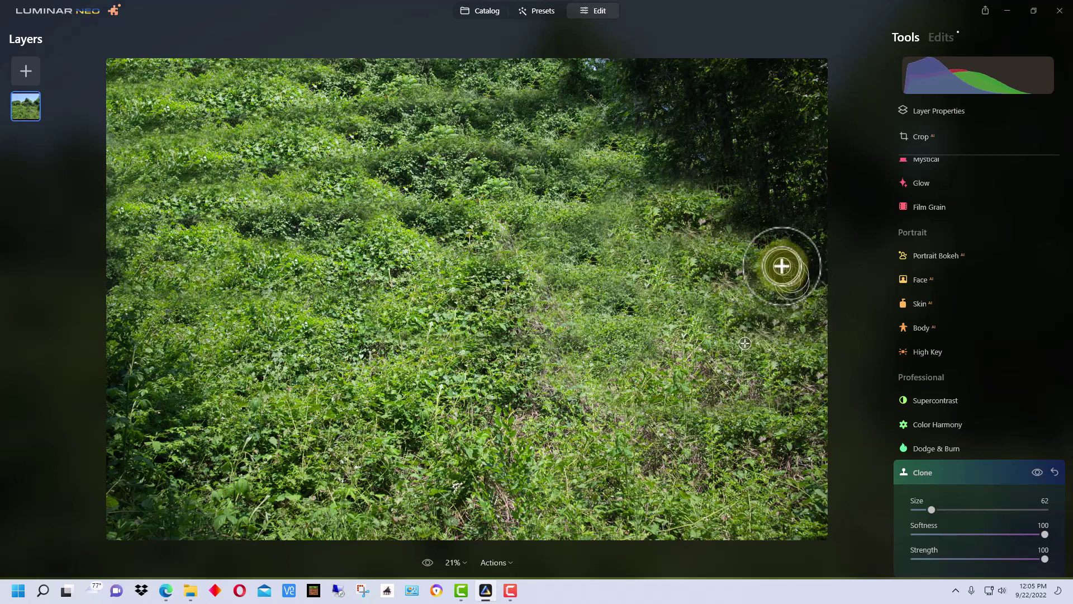
pyautogui.moveTo(784, 269); pyautogui.dragTo(795, 274)
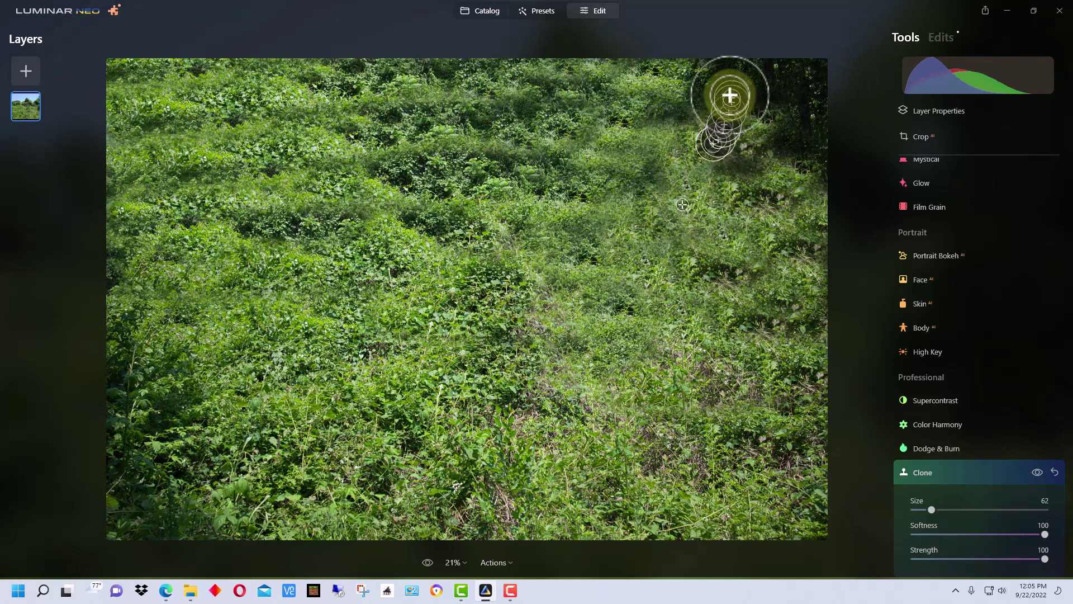
pyautogui.moveTo(661, 168)
pyautogui.mouseDown()
pyautogui.moveTo(757, 148)
pyautogui.moveTo(687, 144)
pyautogui.moveTo(737, 150)
pyautogui.moveTo(770, 242)
pyautogui.moveTo(783, 141)
pyautogui.mouseUp()
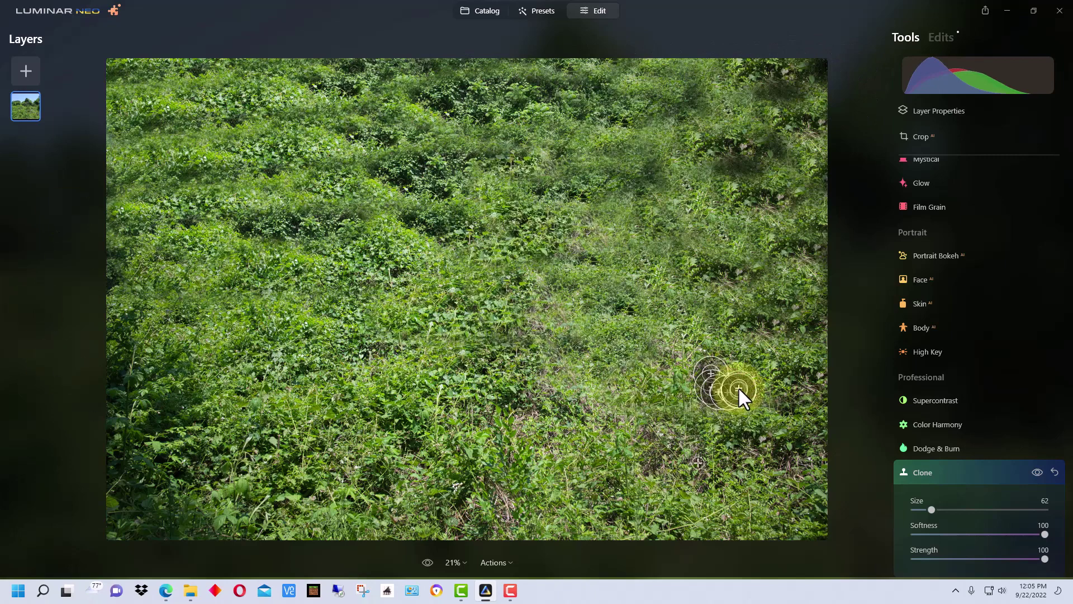
pyautogui.click(1039, 473)
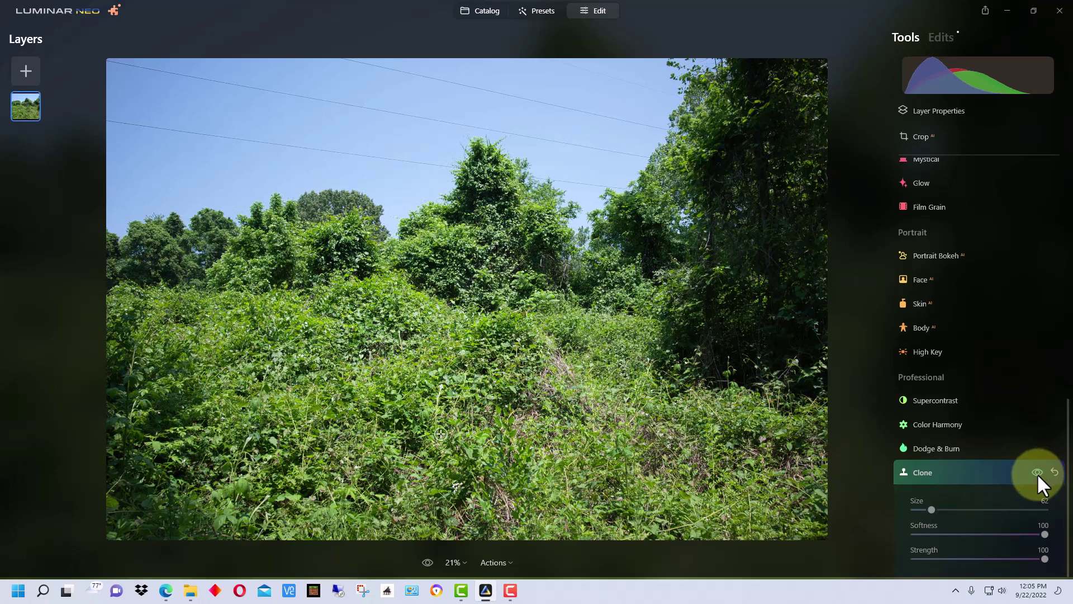
pyautogui.click(1037, 473)
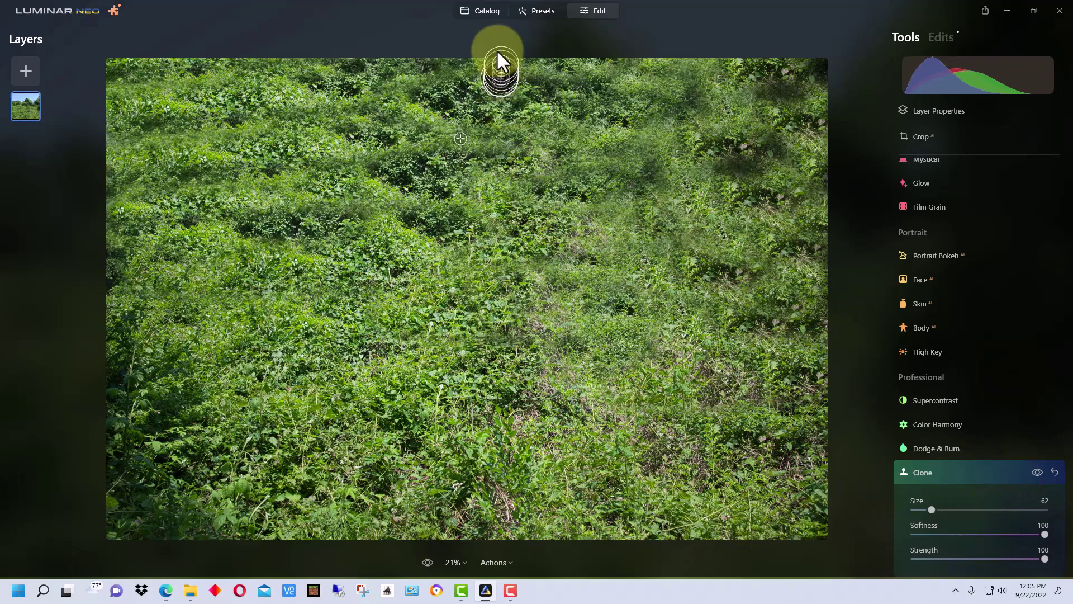
# Step: Open the red building photo DSC_0048.NEF from the Nikon-Z5 catalog folder for editing
pyautogui.click(487, 12)
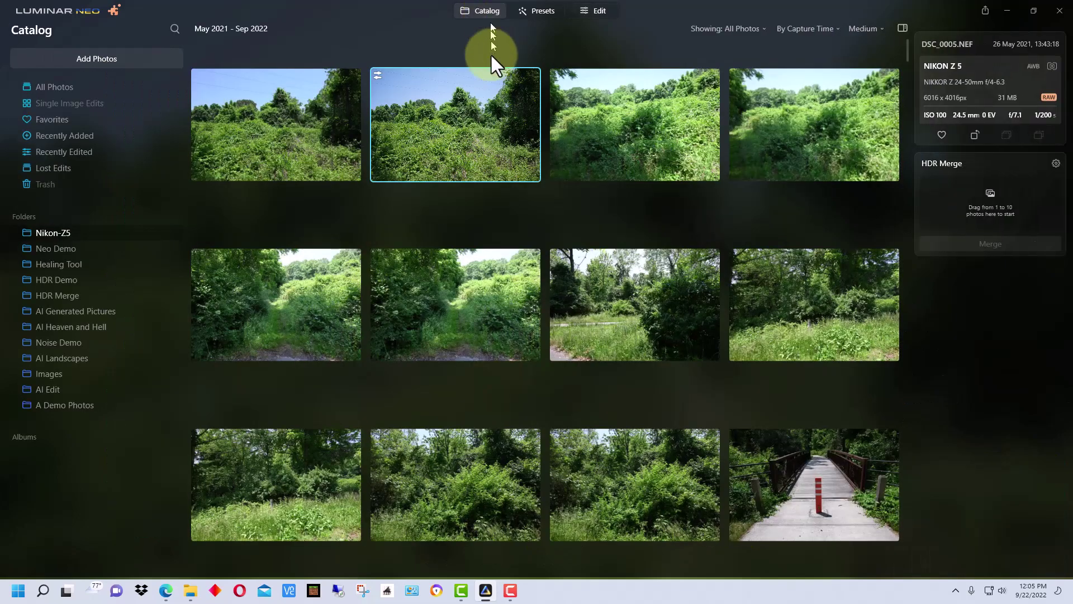
pyautogui.scroll(-15, 516, 308)
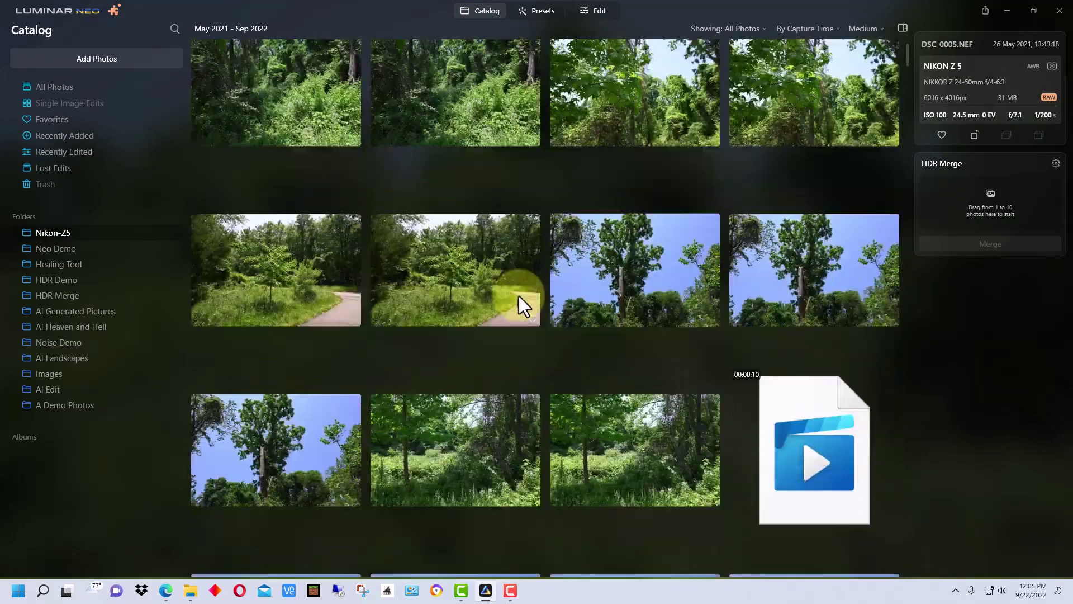
pyautogui.scroll(3, 519, 290)
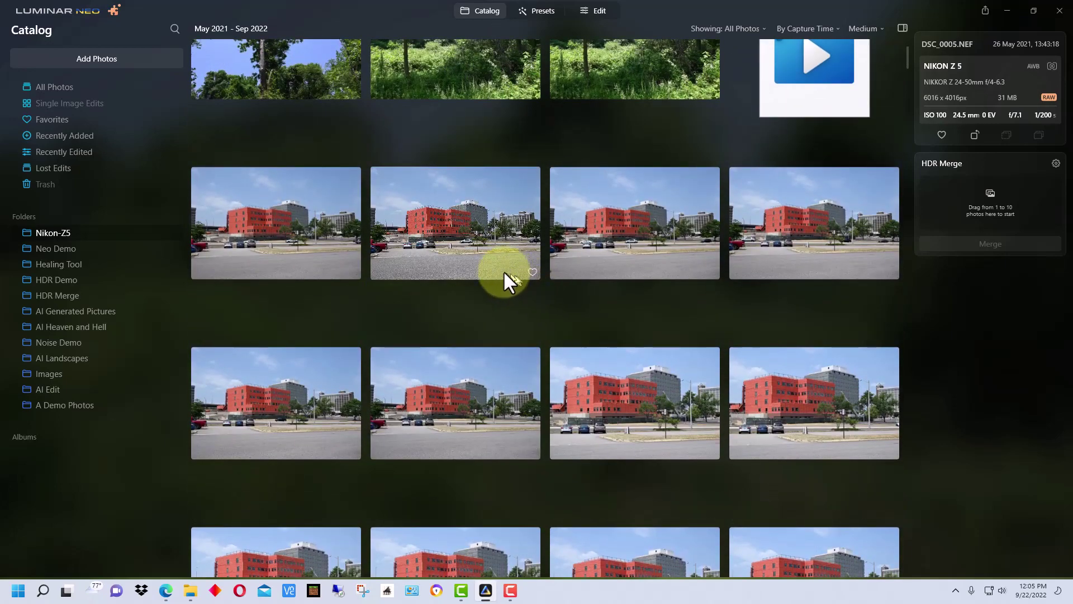
pyautogui.doubleClick(477, 240)
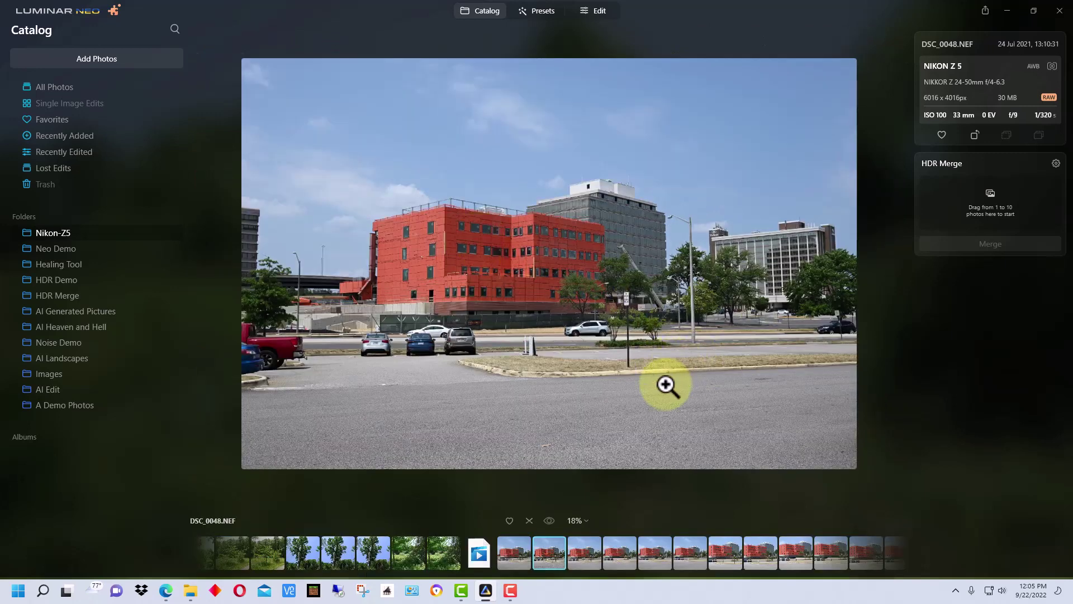
pyautogui.click(602, 11)
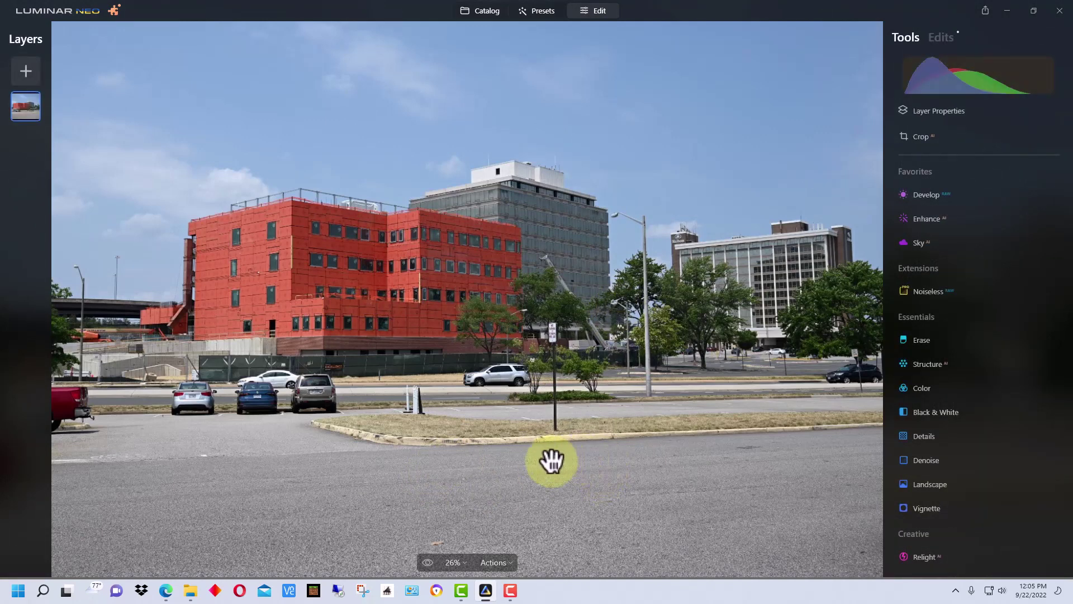
# Step: Clone parking lot asphalt along the front curb of the grass island, and compare the photo with and without the cloning
pyautogui.scroll(-1, 881, 420)
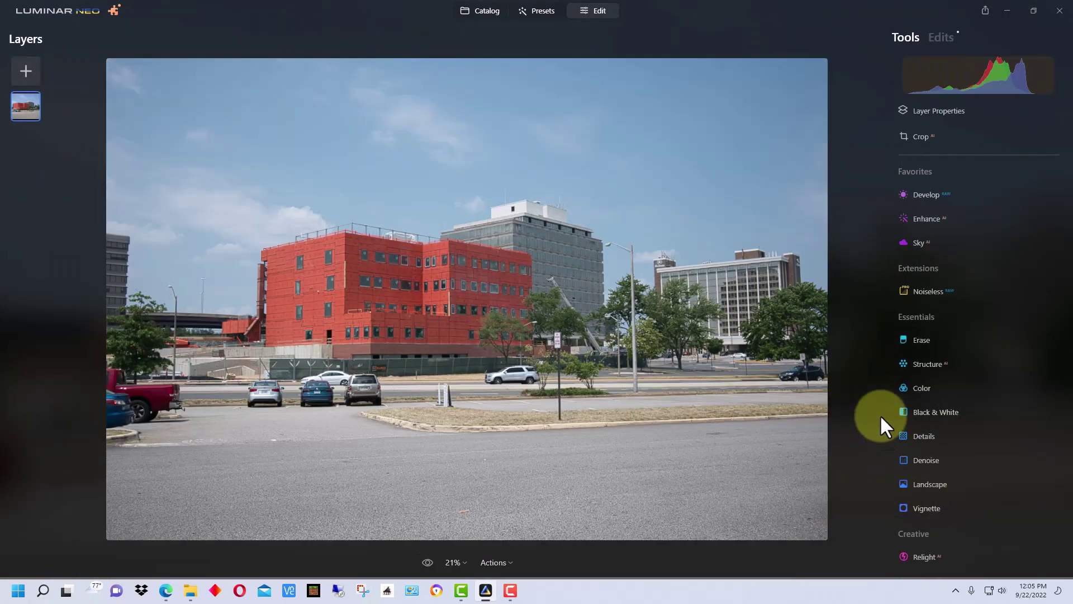
pyautogui.scroll(2, 881, 412)
pyautogui.scroll(-1, 1060, 337)
pyautogui.scroll(-8, 1060, 342)
pyautogui.click(928, 565)
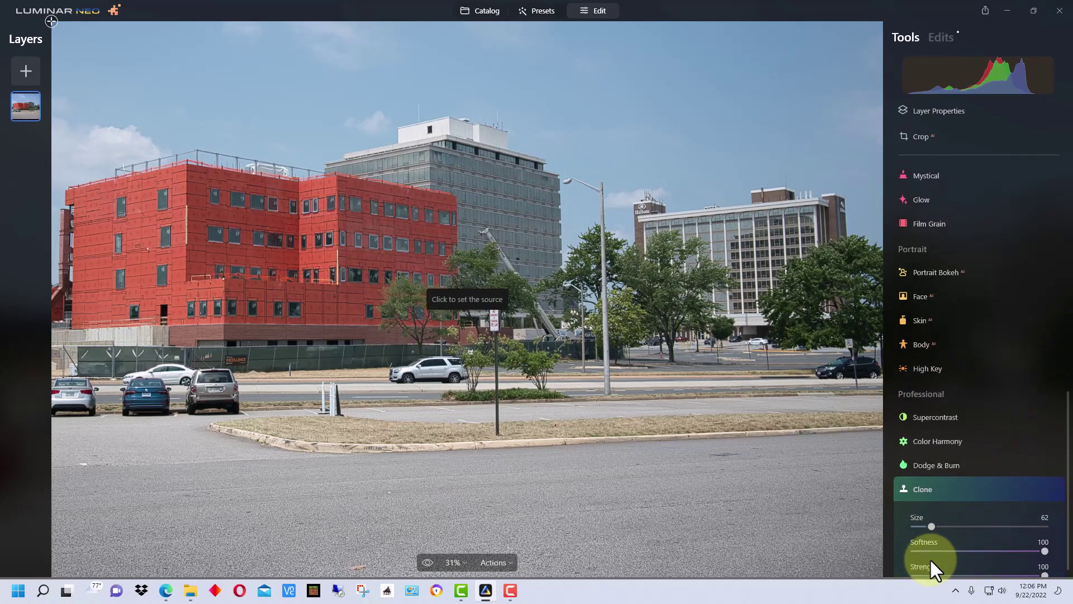
pyautogui.scroll(-1, 691, 381)
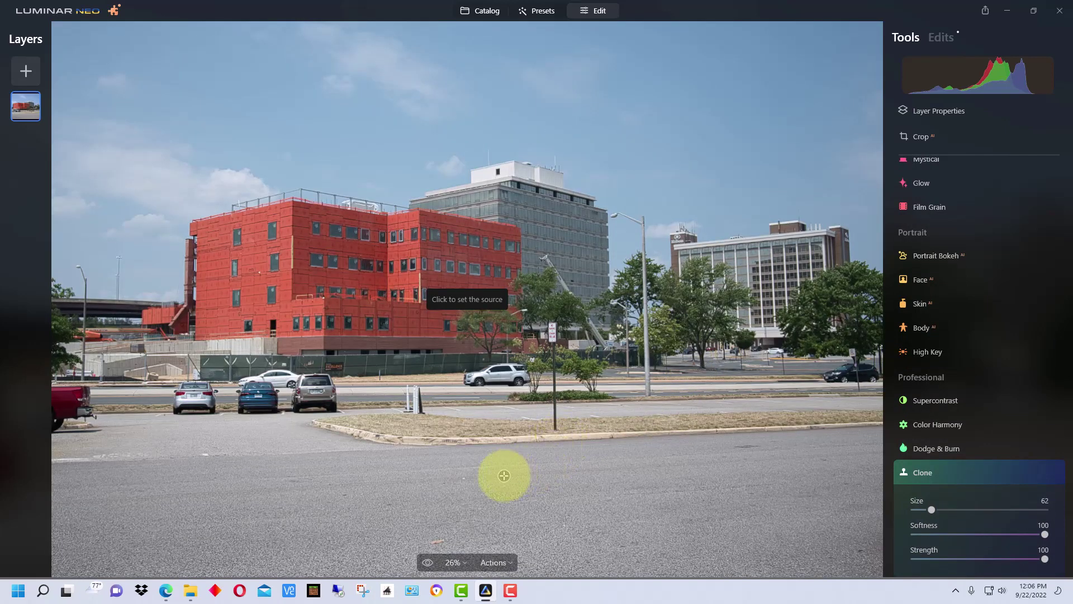
pyautogui.click(485, 434)
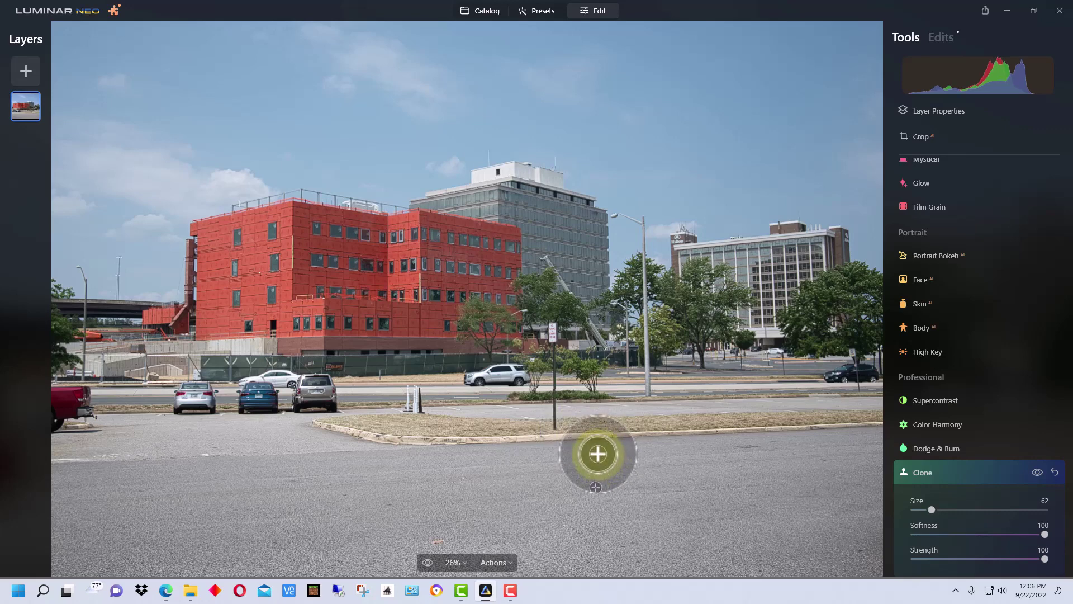
pyautogui.moveTo(527, 453)
pyautogui.mouseDown()
pyautogui.moveTo(646, 430)
pyautogui.moveTo(611, 430)
pyautogui.moveTo(585, 433)
pyautogui.moveTo(721, 422)
pyautogui.moveTo(554, 443)
pyautogui.moveTo(725, 424)
pyautogui.moveTo(811, 429)
pyautogui.moveTo(376, 440)
pyautogui.moveTo(866, 421)
pyautogui.moveTo(815, 448)
pyautogui.moveTo(522, 491)
pyautogui.moveTo(880, 422)
pyautogui.moveTo(643, 445)
pyautogui.moveTo(438, 447)
pyautogui.moveTo(322, 435)
pyautogui.moveTo(397, 438)
pyautogui.moveTo(430, 426)
pyautogui.moveTo(321, 434)
pyautogui.moveTo(474, 425)
pyautogui.moveTo(629, 452)
pyautogui.moveTo(805, 450)
pyautogui.mouseUp()
pyautogui.click(1033, 471)
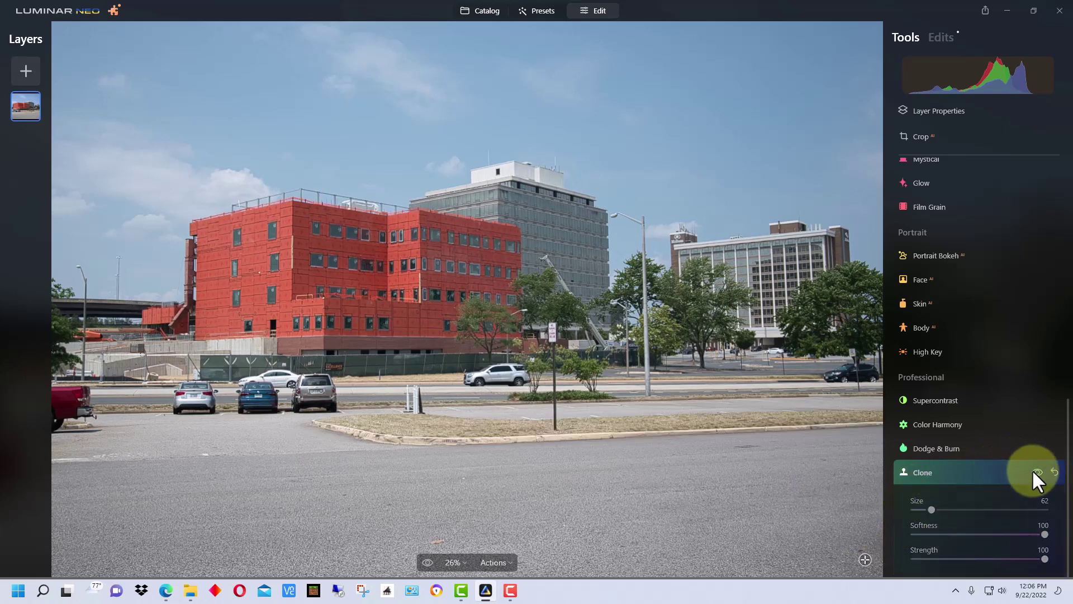
pyautogui.click(1033, 472)
# Step: Paint cloned asphalt over the whole grass island and its curb up to the edge of the road
pyautogui.moveTo(744, 443); pyautogui.dragTo(380, 450)
pyautogui.moveTo(316, 463)
pyautogui.mouseDown()
pyautogui.moveTo(386, 466)
pyautogui.moveTo(298, 450)
pyautogui.moveTo(521, 438)
pyautogui.moveTo(390, 435)
pyautogui.moveTo(733, 467)
pyautogui.moveTo(494, 452)
pyautogui.moveTo(594, 447)
pyautogui.moveTo(673, 465)
pyautogui.moveTo(351, 449)
pyautogui.moveTo(521, 439)
pyautogui.moveTo(786, 456)
pyautogui.mouseUp()
pyautogui.moveTo(662, 472)
pyautogui.mouseDown()
pyautogui.moveTo(340, 474)
pyautogui.moveTo(578, 454)
pyautogui.moveTo(600, 438)
pyautogui.moveTo(323, 445)
pyautogui.moveTo(426, 457)
pyautogui.moveTo(606, 433)
pyautogui.moveTo(228, 422)
pyautogui.moveTo(517, 327)
pyautogui.moveTo(785, 351)
pyautogui.moveTo(810, 383)
pyautogui.moveTo(603, 433)
pyautogui.moveTo(438, 432)
pyautogui.moveTo(506, 417)
pyautogui.moveTo(493, 423)
pyautogui.moveTo(648, 439)
pyautogui.moveTo(546, 422)
pyautogui.moveTo(441, 428)
pyautogui.moveTo(366, 418)
pyautogui.moveTo(399, 108)
pyautogui.moveTo(386, 176)
pyautogui.moveTo(560, 440)
pyautogui.moveTo(625, 396)
pyautogui.mouseUp()
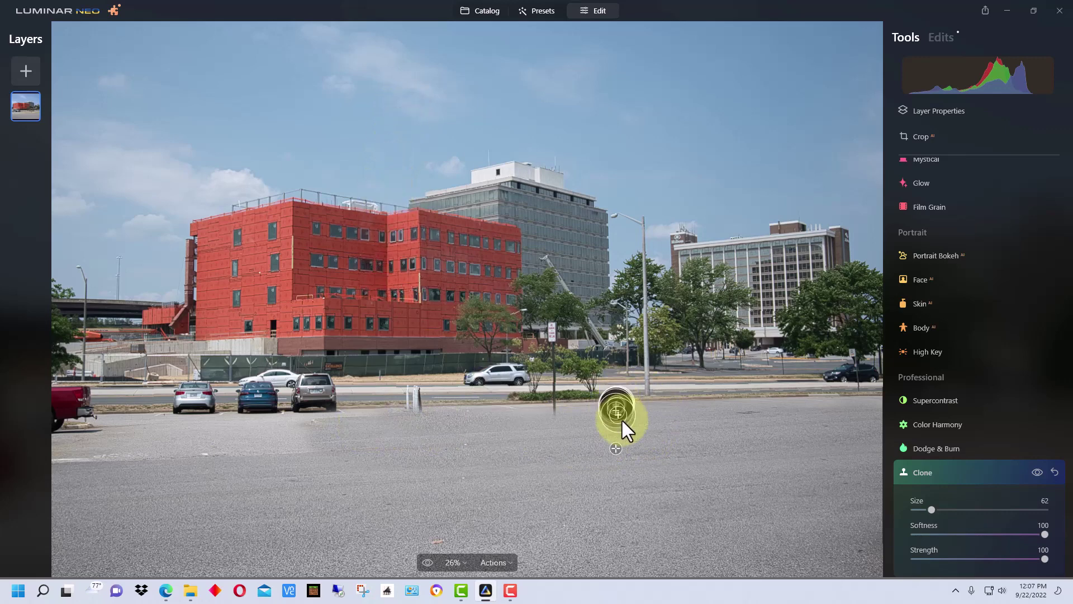